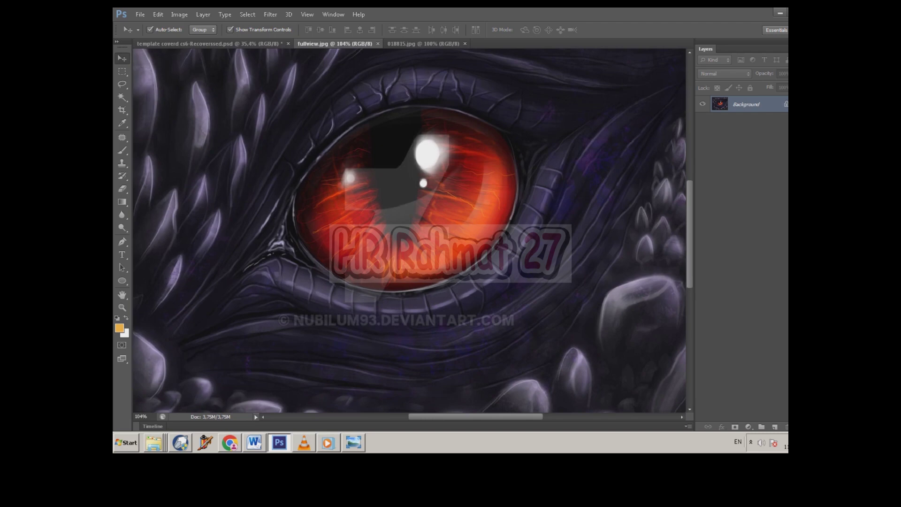
# Step: Switch from the Magic Wand group to the Quick Selection Tool
pyautogui.click(122, 97)
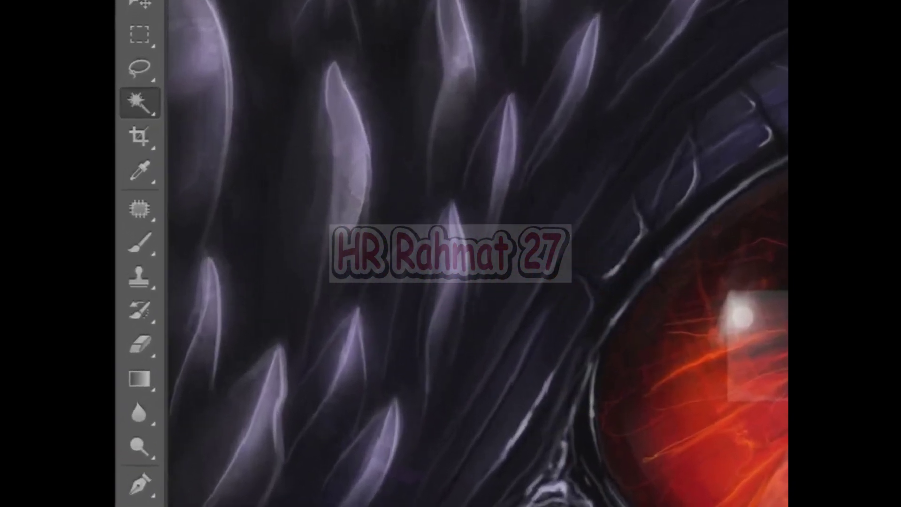
pyautogui.rightClick(122, 97)
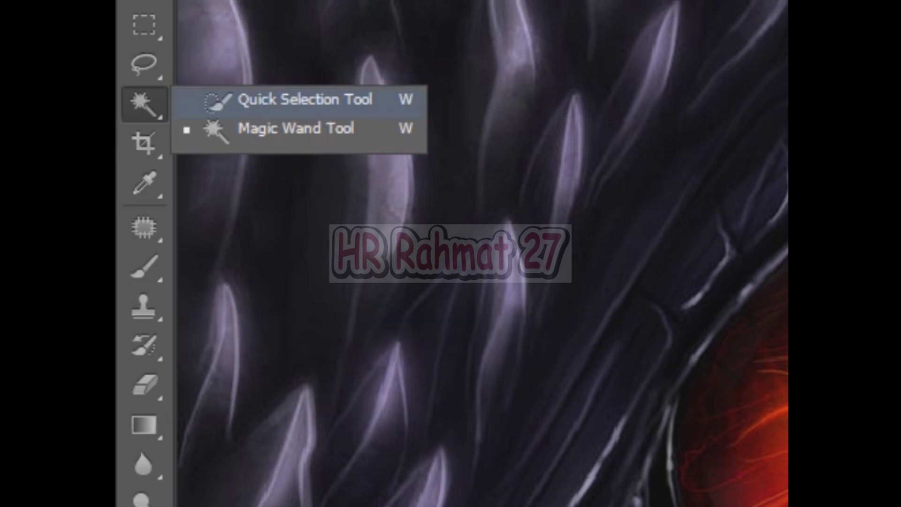
pyautogui.click(306, 99)
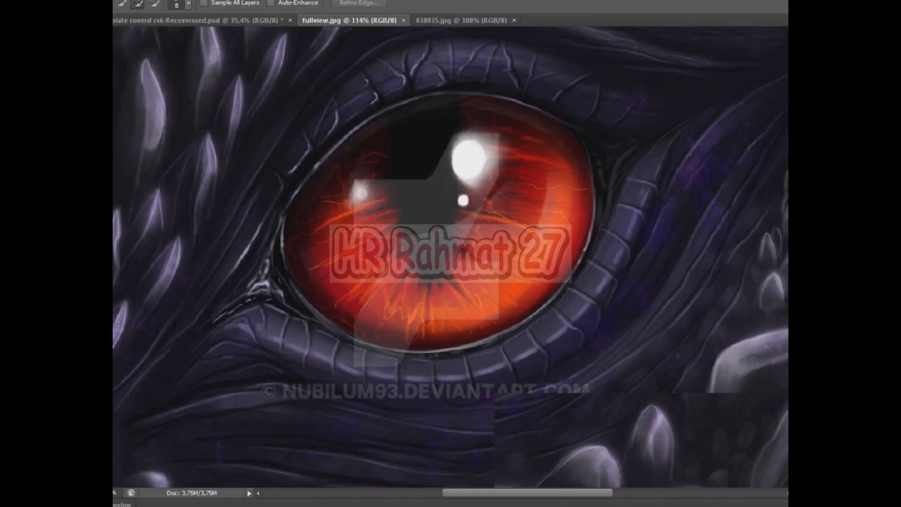
# Step: Enlarge the brush and paint a quick selection across the whole red eye
pyautogui.press(']')
pyautogui.press(']')
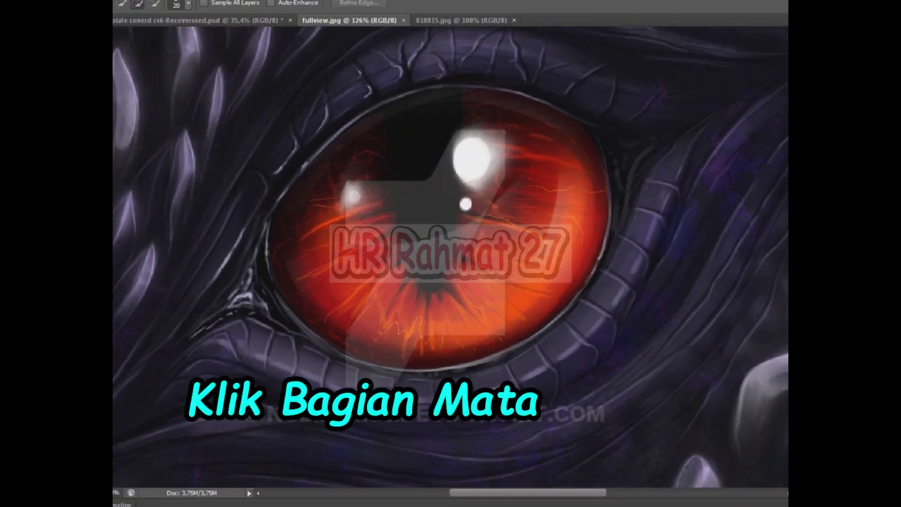
pyautogui.moveTo(443, 163); pyautogui.dragTo(417, 338)
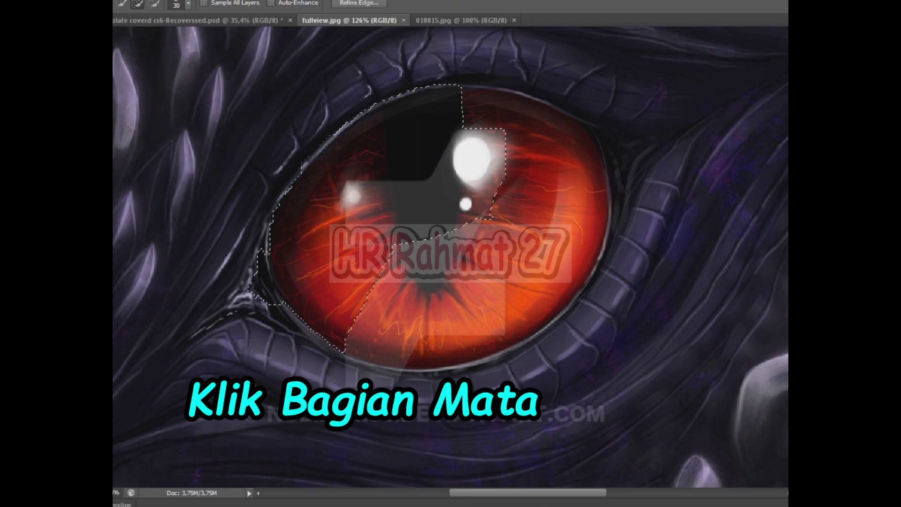
pyautogui.moveTo(493, 277); pyautogui.dragTo(265, 251)
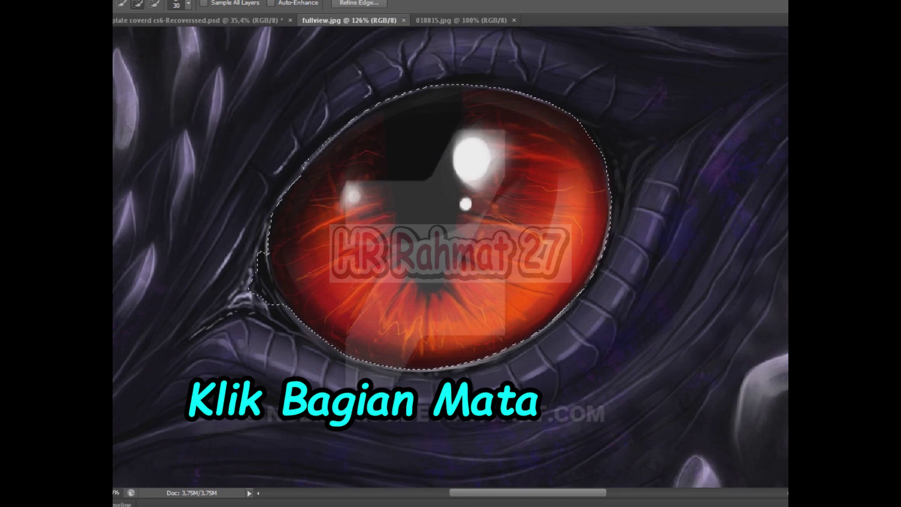
# Step: Shrink the brush to 10 and tighten the selection along the upper-left eyelid rim
pyautogui.scroll(3, 269, 311)
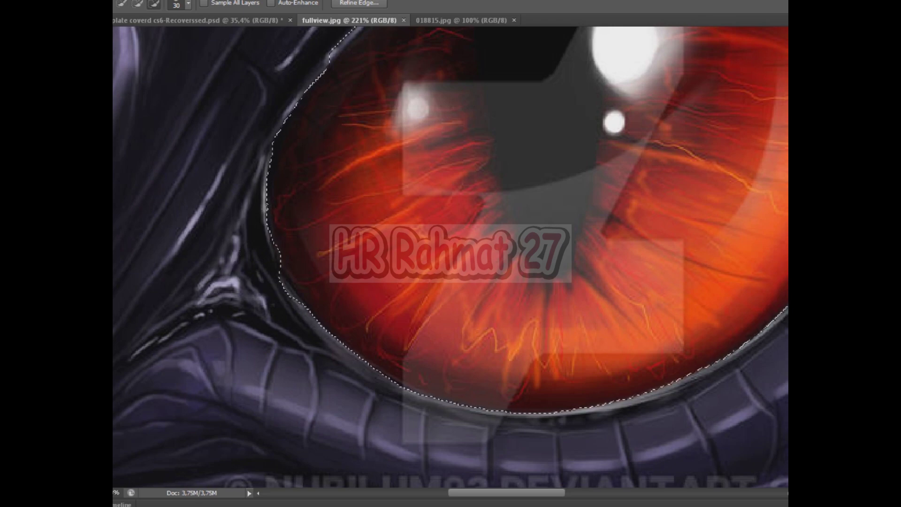
pyautogui.scroll(-3, 305, 340)
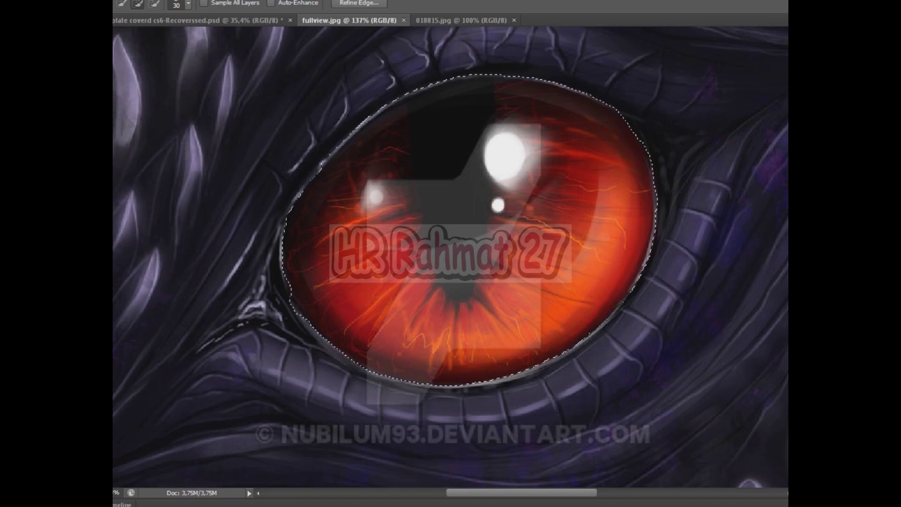
pyautogui.scroll(1, 535, 166)
pyautogui.scroll(1, 535, 166)
pyautogui.press('[')
pyautogui.press('[')
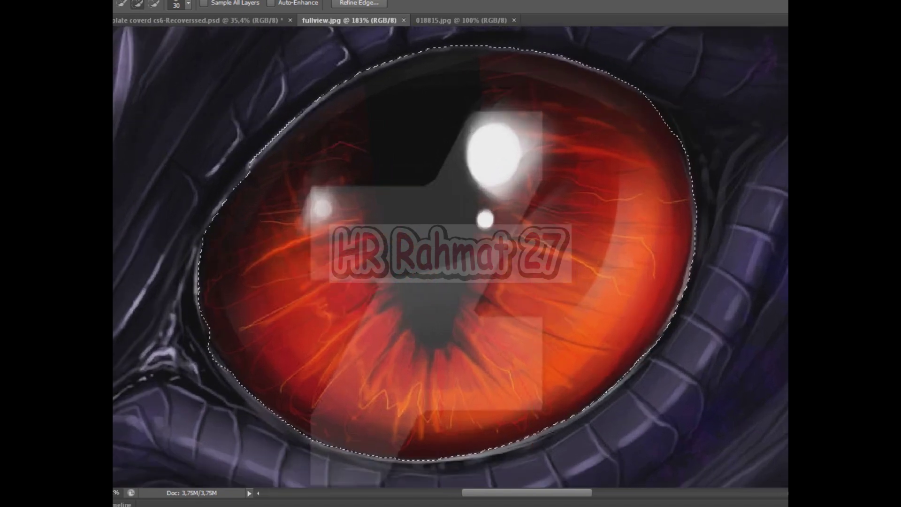
pyautogui.moveTo(216, 211); pyautogui.dragTo(432, 49)
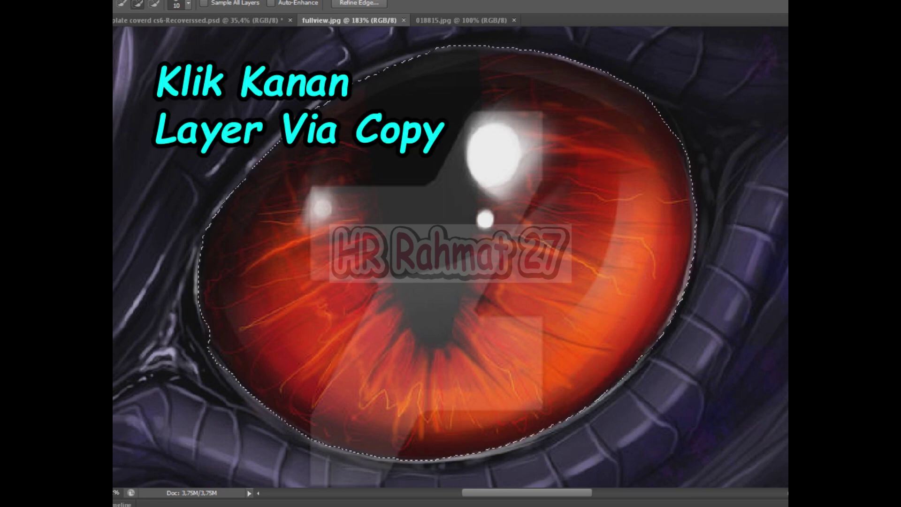
# Step: Copy the selected eye onto Layer 1 with Layer Via Copy, then show 018815.jpg
pyautogui.rightClick(456, 195)
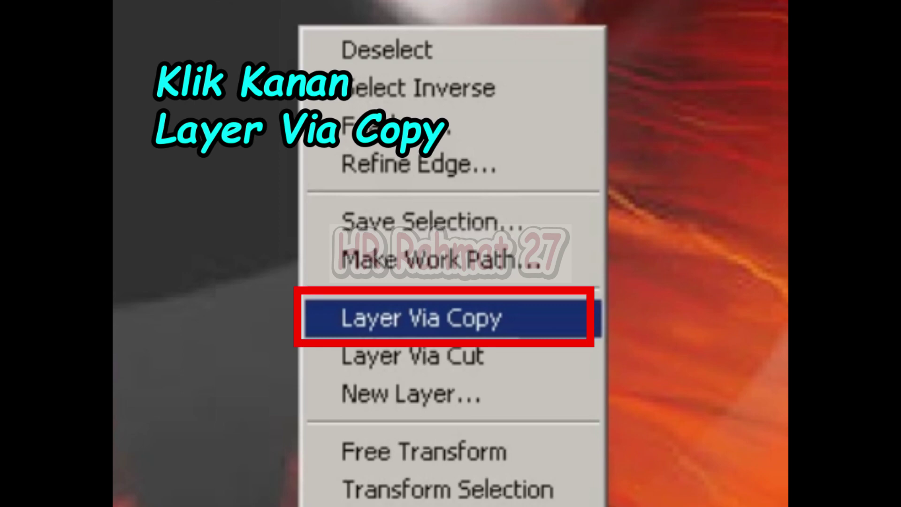
pyautogui.click(423, 318)
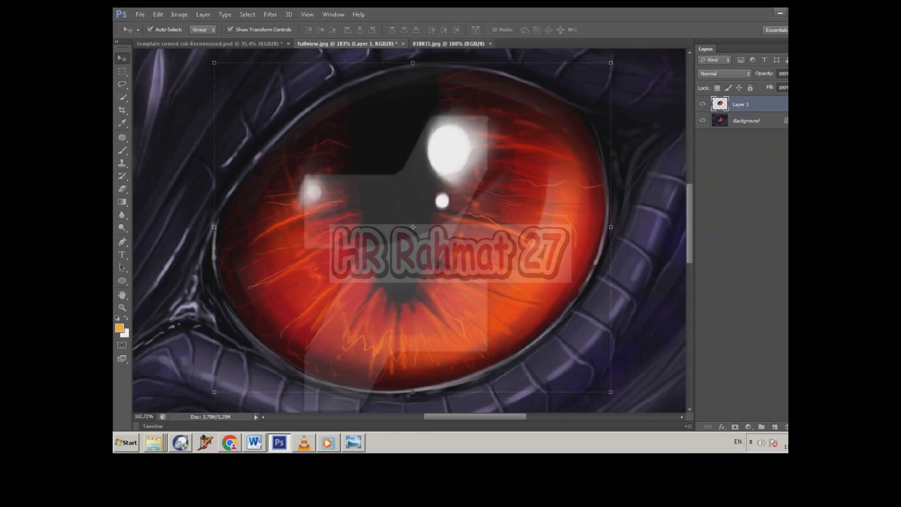
pyautogui.click(448, 43)
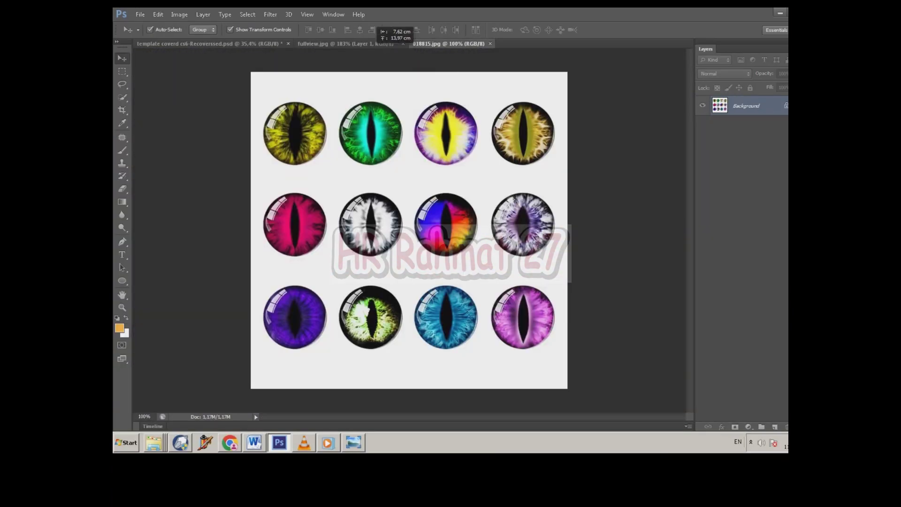
# Step: Paste the twelve-eye sheet into fullview.jpg as Layer 2
pyautogui.hotkey('ctrl', 'shift', 'Tab')
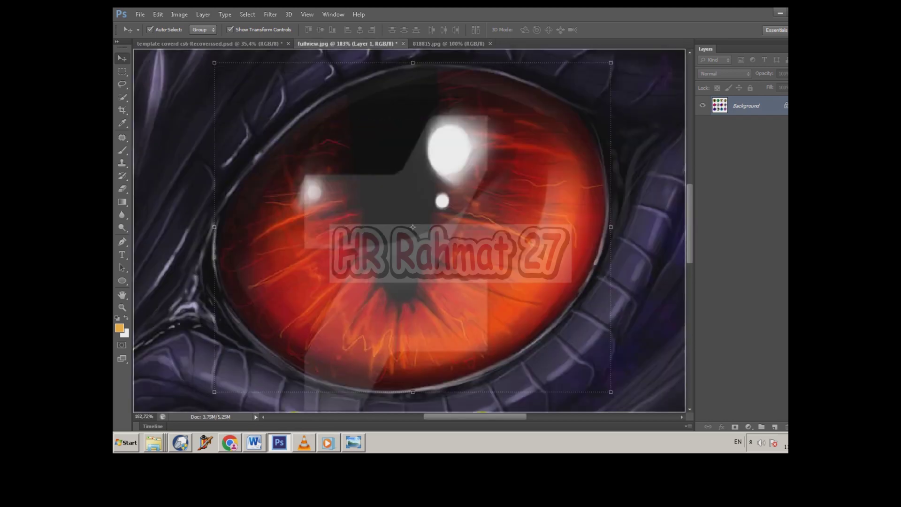
pyautogui.hotkey('ctrl', 'v')
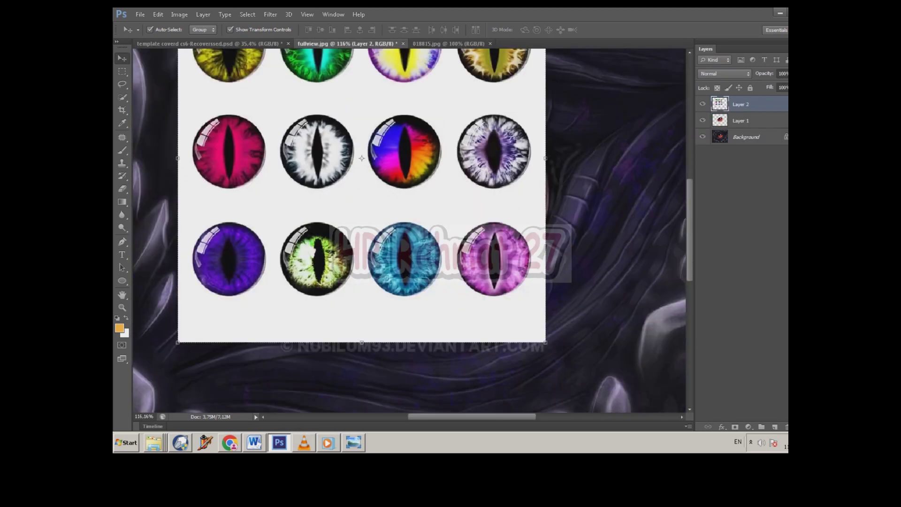
pyautogui.scroll(-2, 574, 257)
pyautogui.scroll(-2, 575, 257)
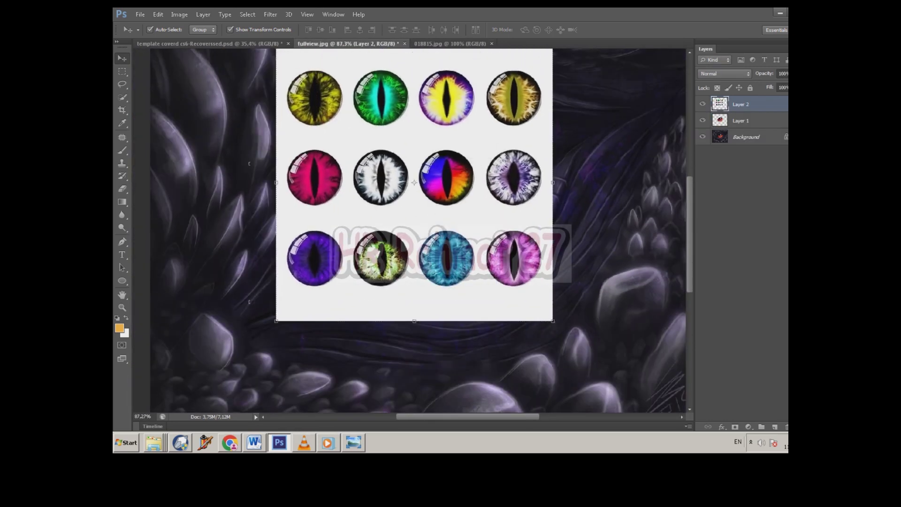
pyautogui.scroll(3, 439, 158)
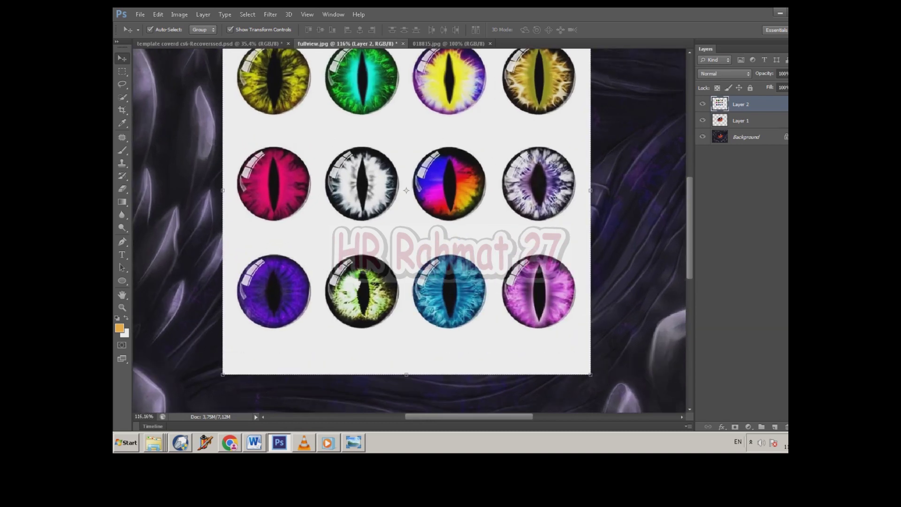
pyautogui.scroll(-3, 609, 172)
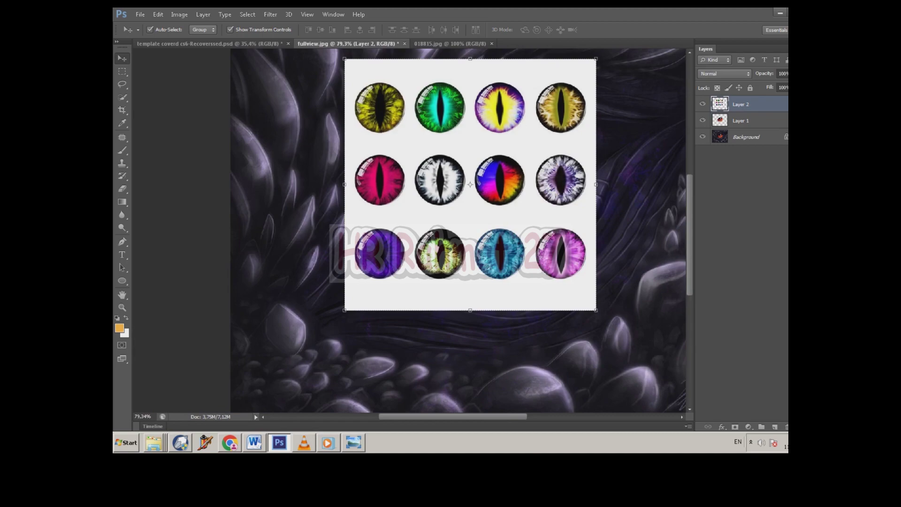
# Step: Make Layer 2 a clipping mask on the copied eye layer
pyautogui.rightClick(713, 104)
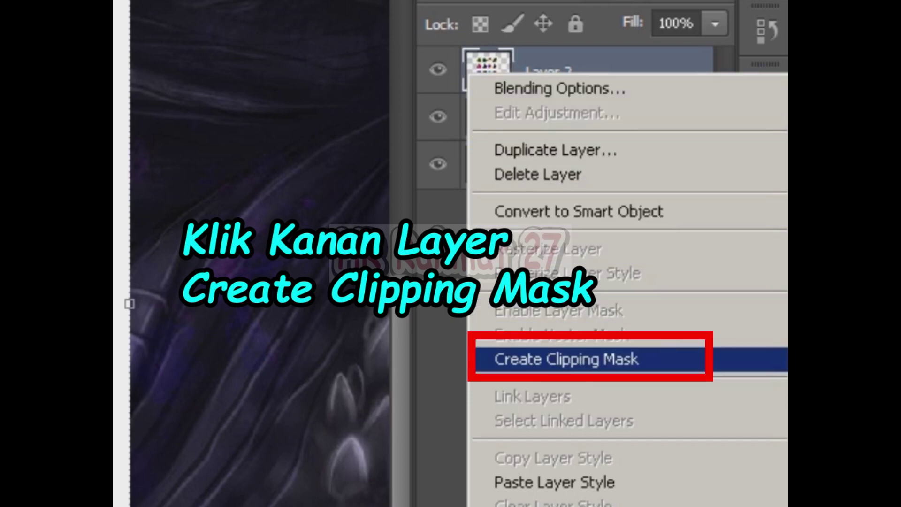
pyautogui.click(566, 359)
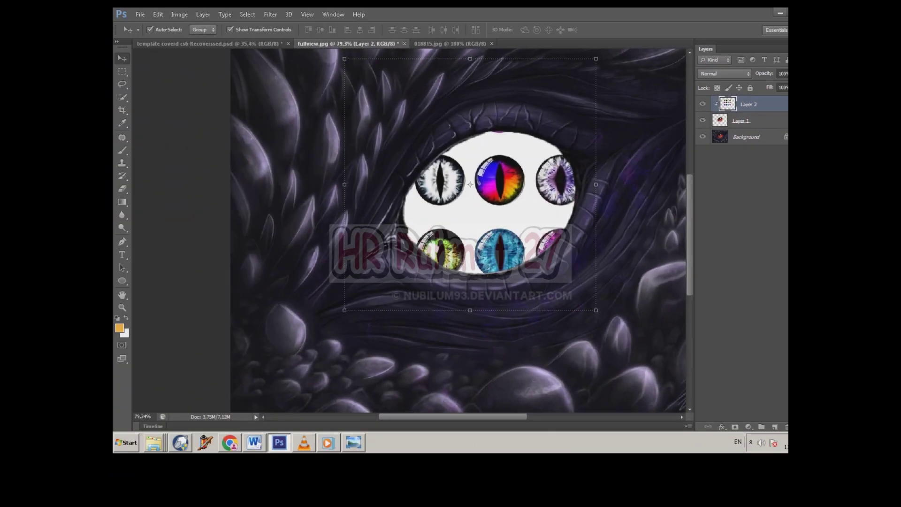
pyautogui.scroll(-1, 409, 231)
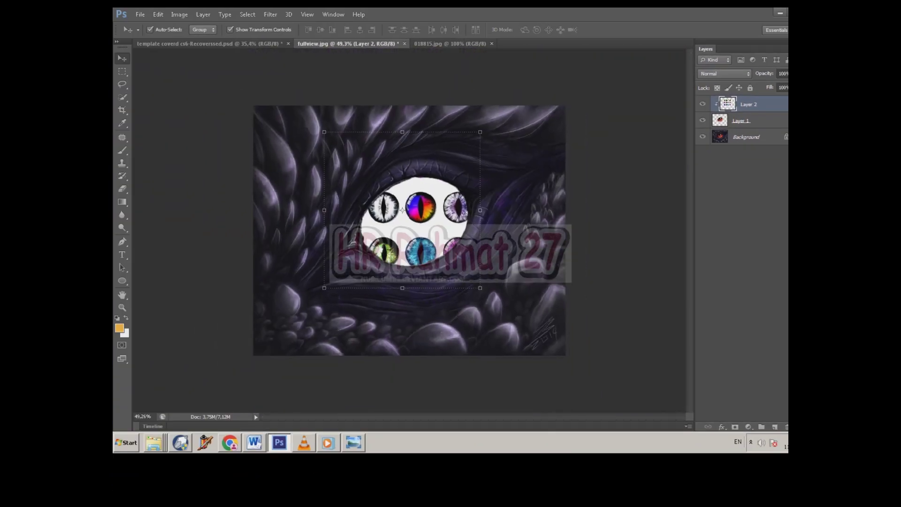
# Step: Enlarge and stretch the eye sheet, moving the purple eye into the dragon's socket
pyautogui.scroll(-1, 409, 231)
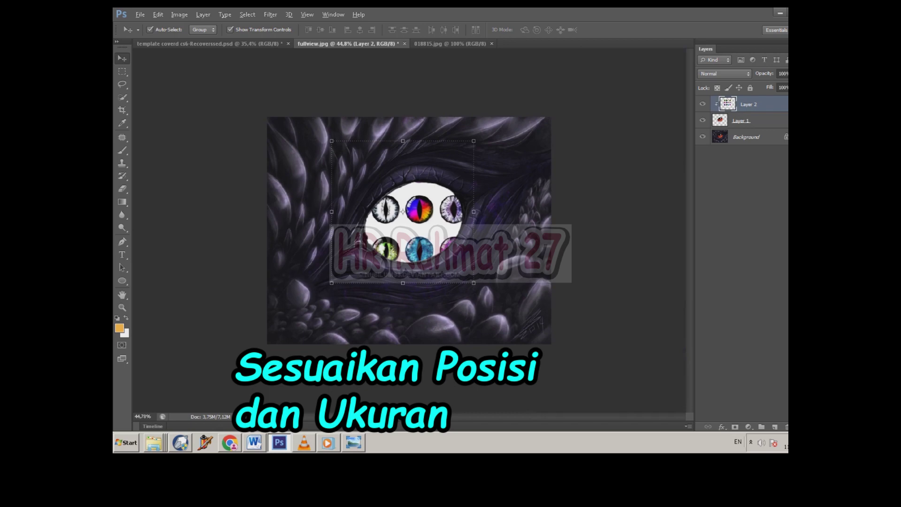
pyautogui.moveTo(474, 283); pyautogui.dragTo(589, 409)
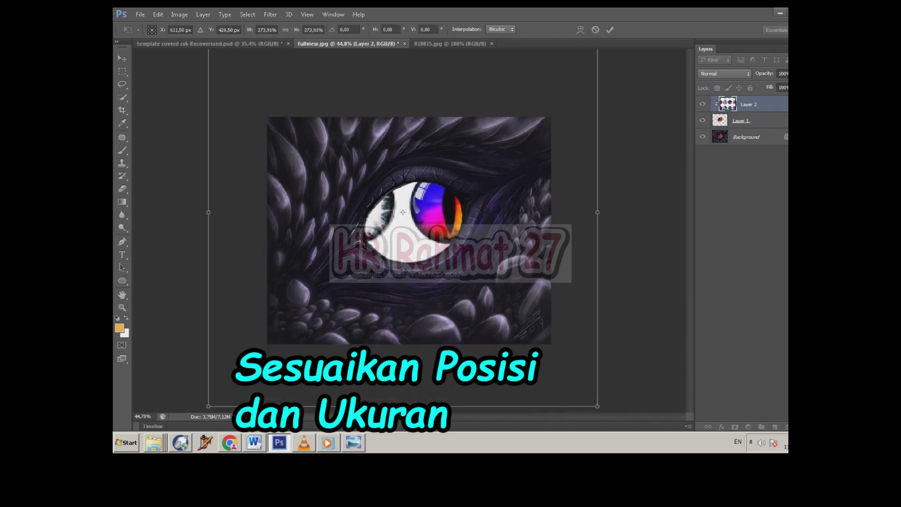
pyautogui.moveTo(385, 213)
pyautogui.mouseDown()
pyautogui.moveTo(393, 215)
pyautogui.moveTo(284, 228)
pyautogui.mouseUp()
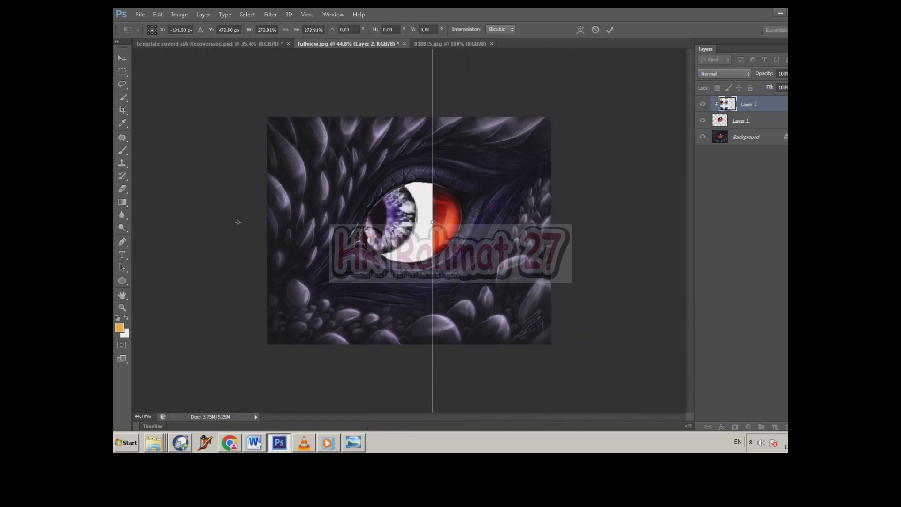
pyautogui.moveTo(464, 211); pyautogui.dragTo(452, 215)
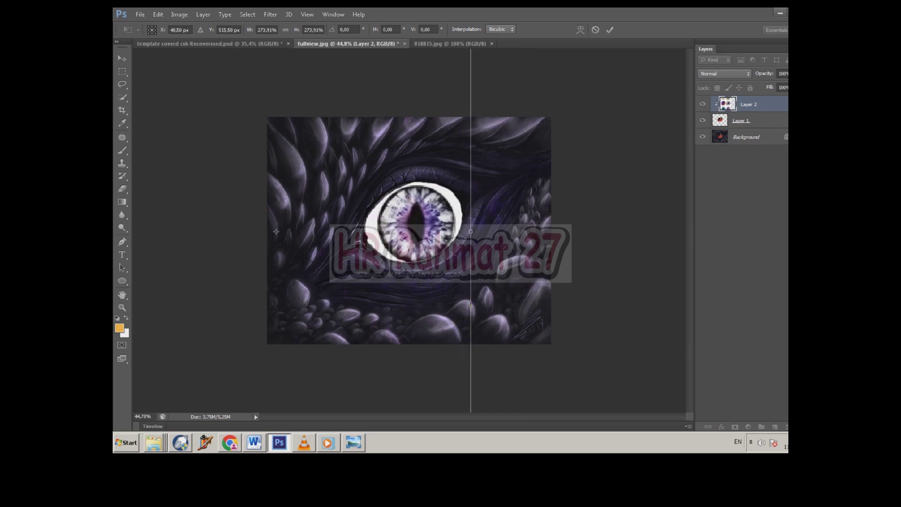
pyautogui.scroll(-4, 409, 229)
pyautogui.scroll(-1, 409, 230)
pyautogui.moveTo(447, 111)
pyautogui.mouseDown()
pyautogui.moveTo(477, 77)
pyautogui.moveTo(493, 81)
pyautogui.mouseUp()
pyautogui.scroll(5, 410, 230)
pyautogui.scroll(3, 310, 210)
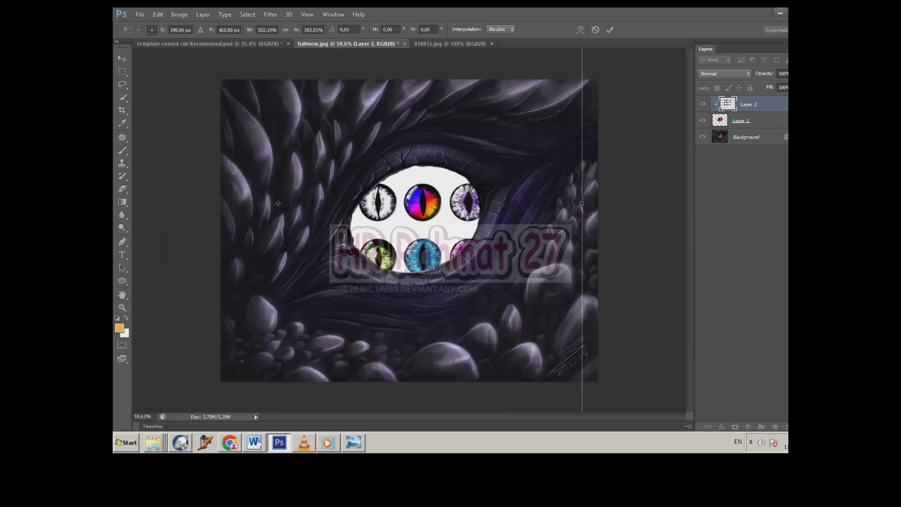
pyautogui.moveTo(269, 207); pyautogui.dragTo(196, 233)
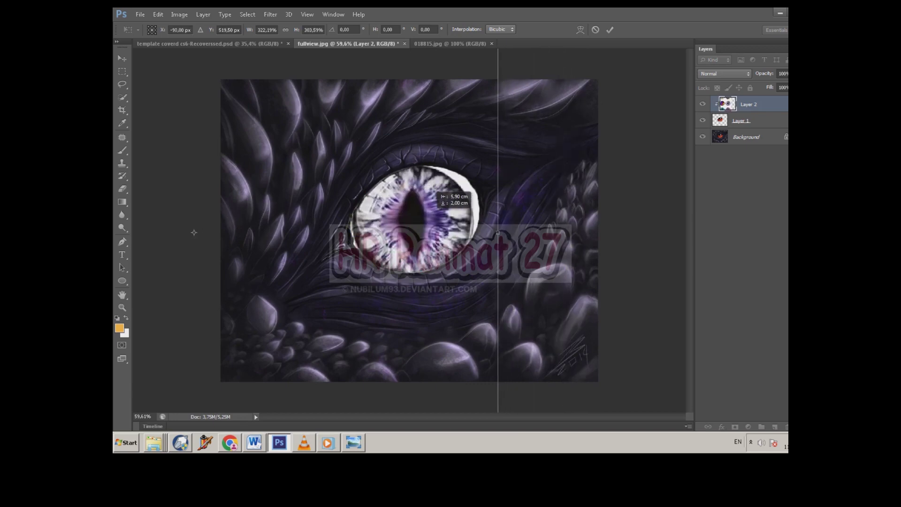
# Step: Enlarge the purple eye, widen it leftward, nudge it into place, and apply
pyautogui.scroll(-6, 409, 230)
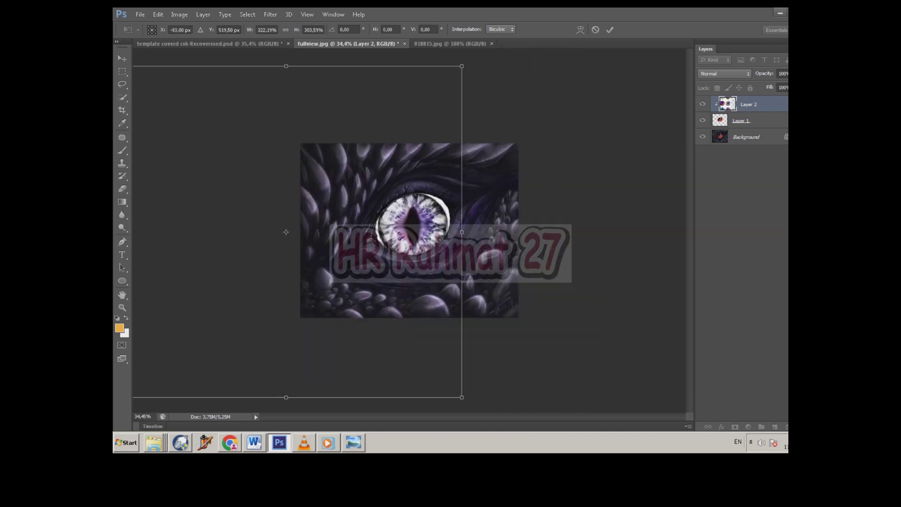
pyautogui.moveTo(462, 67); pyautogui.dragTo(476, 52)
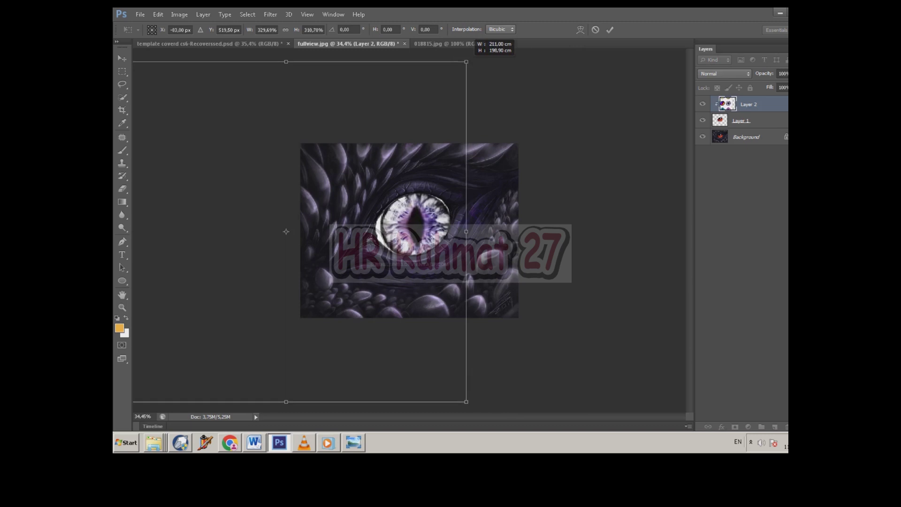
pyautogui.scroll(-2, 409, 230)
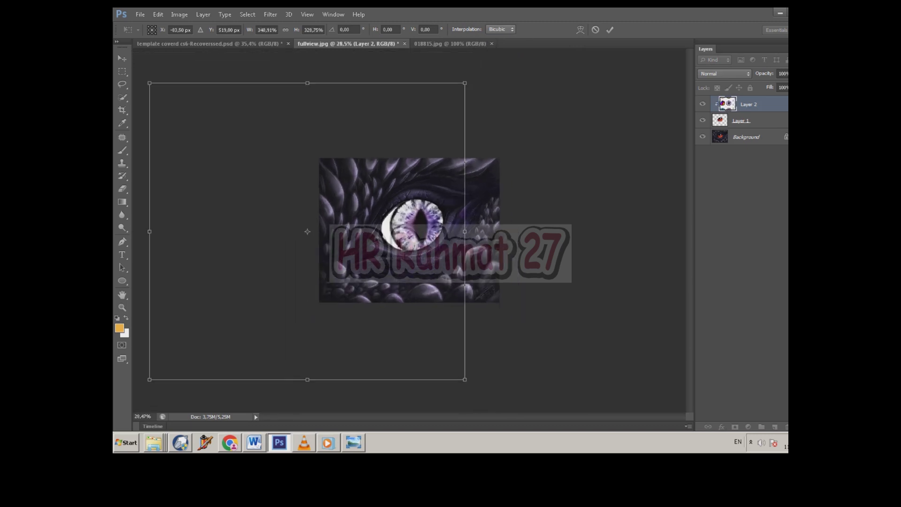
pyautogui.moveTo(150, 231); pyautogui.dragTo(126, 232)
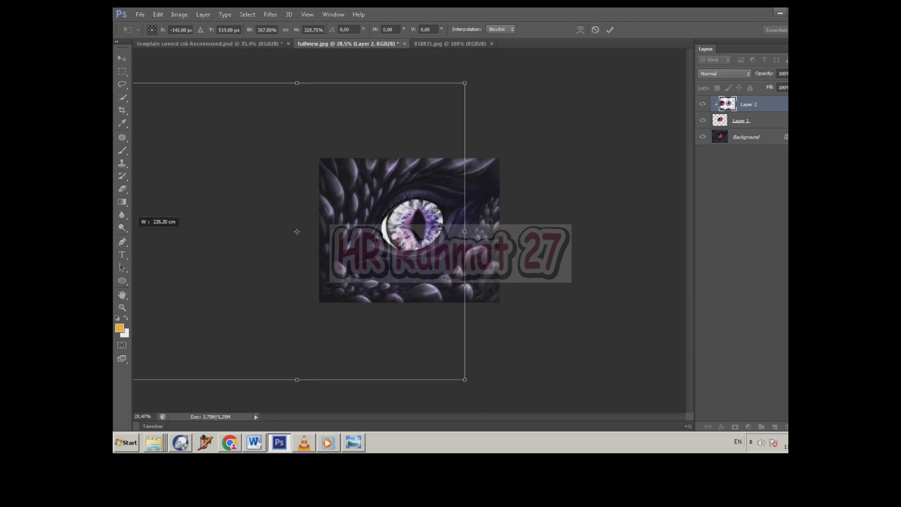
pyautogui.scroll(1, 271, 229)
pyautogui.scroll(2, 225, 232)
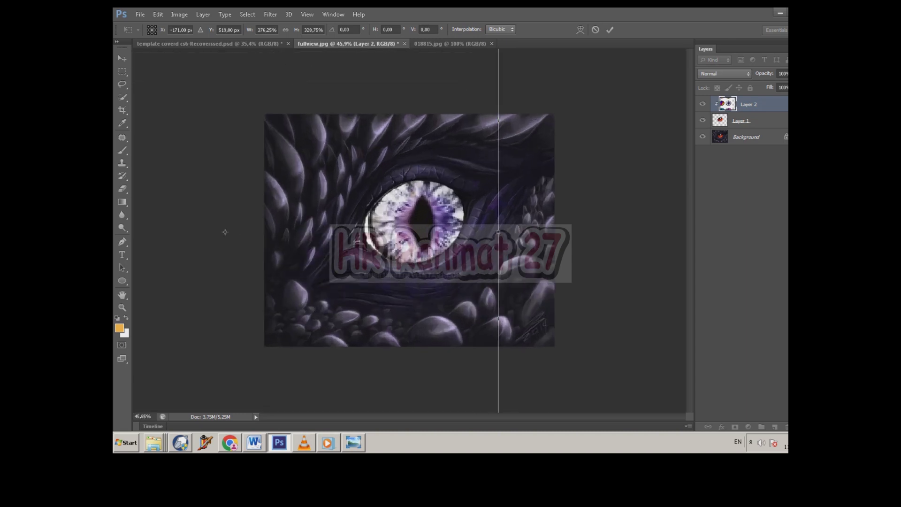
pyautogui.moveTo(225, 232); pyautogui.dragTo(220, 231)
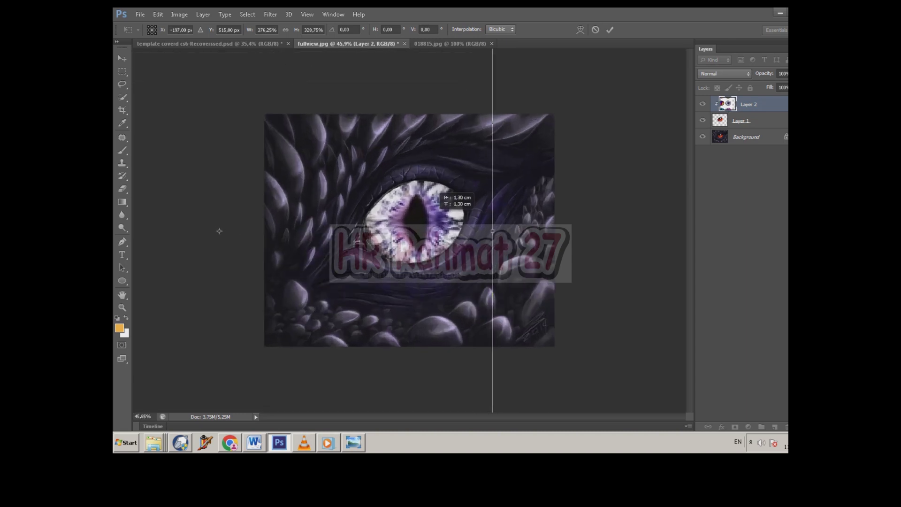
pyautogui.press('Return')
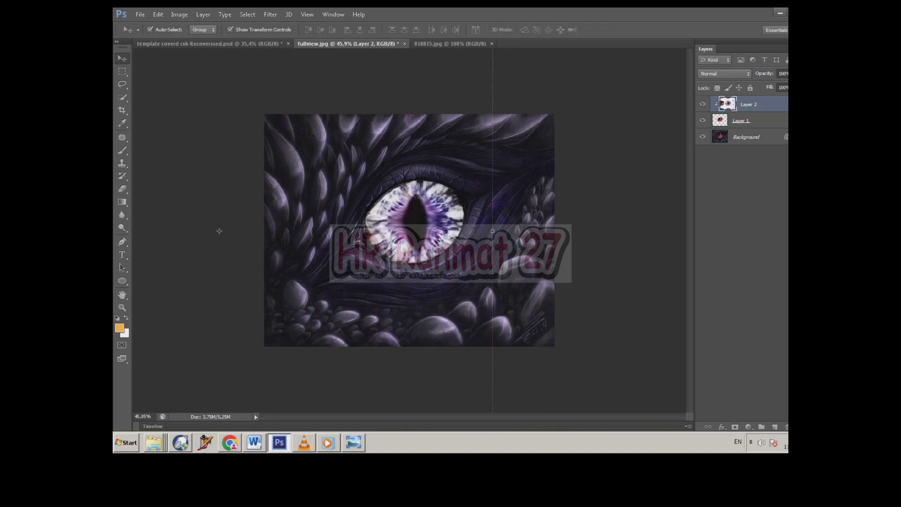
# Step: Zoom out, trim the texture's height at top and bottom, and apply
pyautogui.hotkey('ctrl', '-')
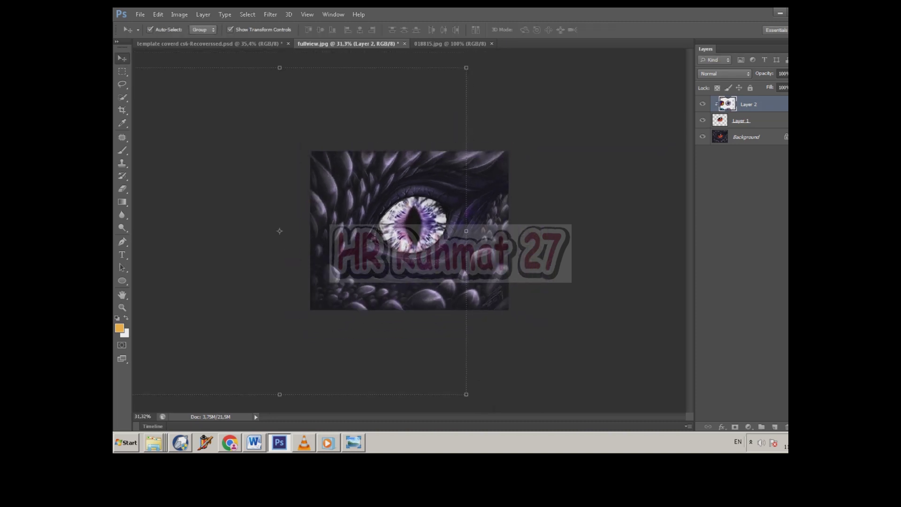
pyautogui.moveTo(280, 67); pyautogui.dragTo(279, 73)
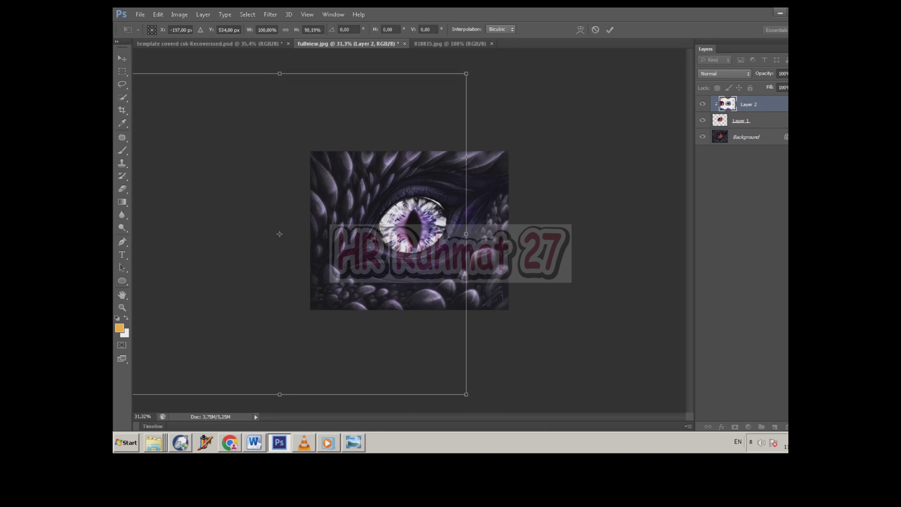
pyautogui.moveTo(280, 394); pyautogui.dragTo(280, 388)
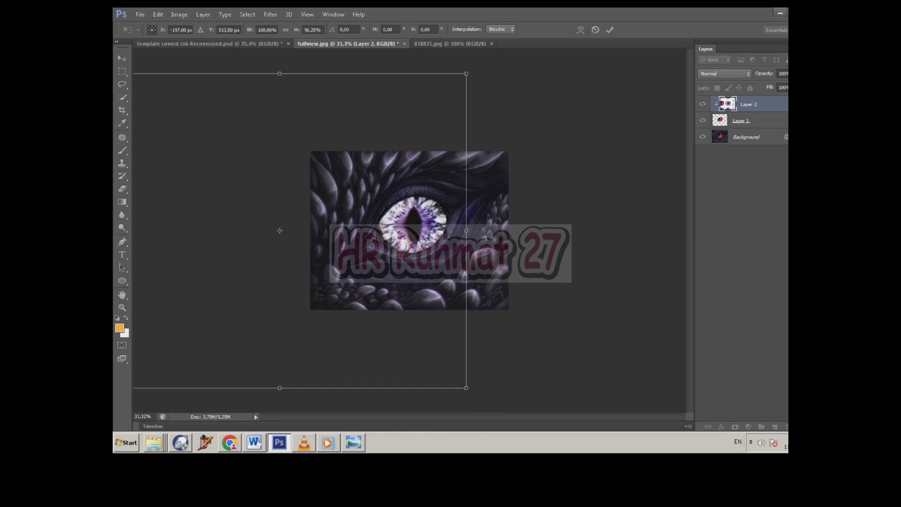
pyautogui.scroll(1, 411, 229)
pyautogui.press('Return')
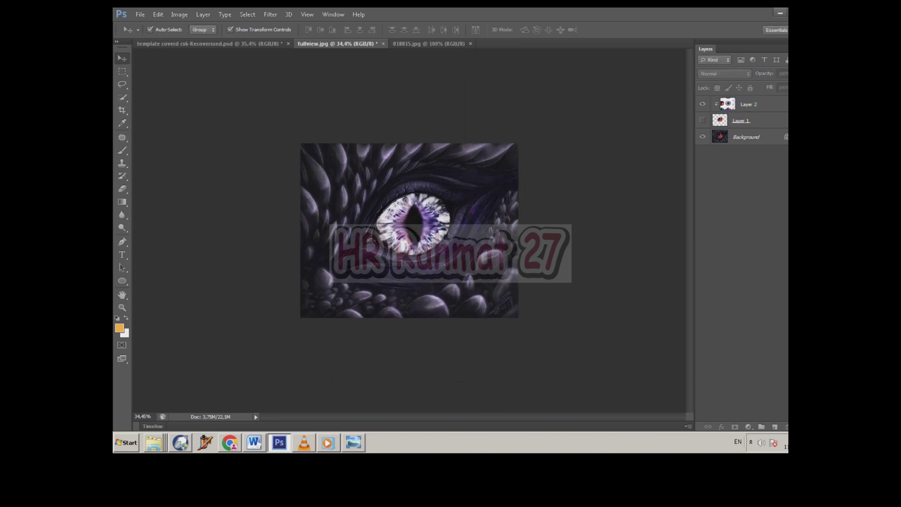
# Step: Compare with the red original, then move Layer 2 down to show the yellow eye
pyautogui.click(702, 104)
pyautogui.click(703, 120)
pyautogui.click(703, 120)
pyautogui.click(748, 104)
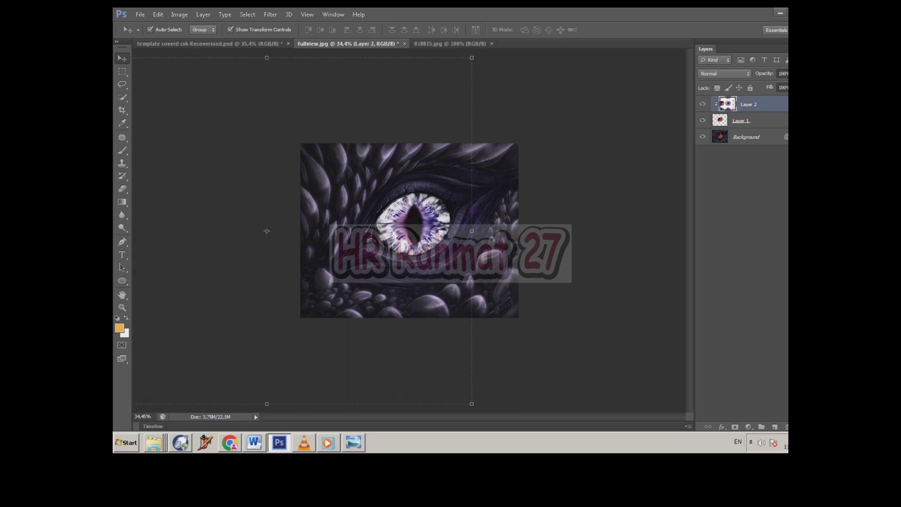
pyautogui.moveTo(267, 231); pyautogui.dragTo(267, 330)
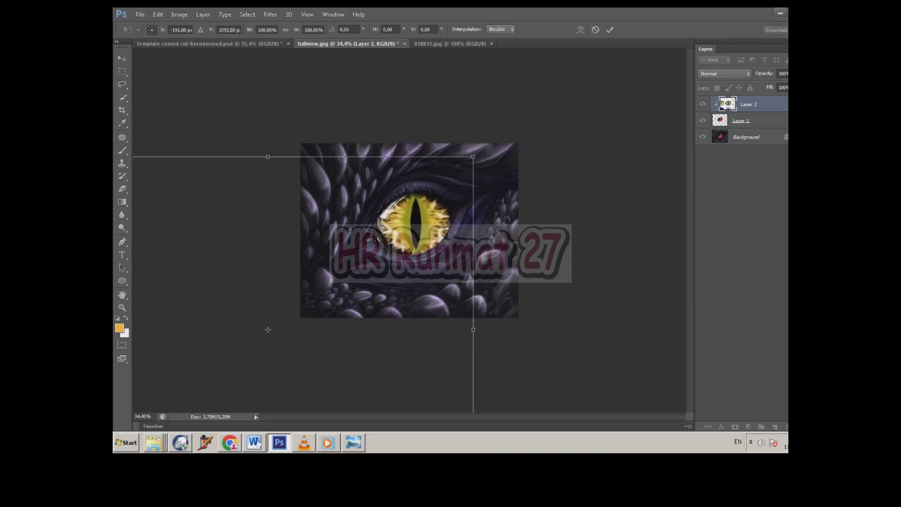
pyautogui.press('Return')
# Step: Toggle the yellow eye on and off to compare it with the red original
pyautogui.scroll(-3, 268, 329)
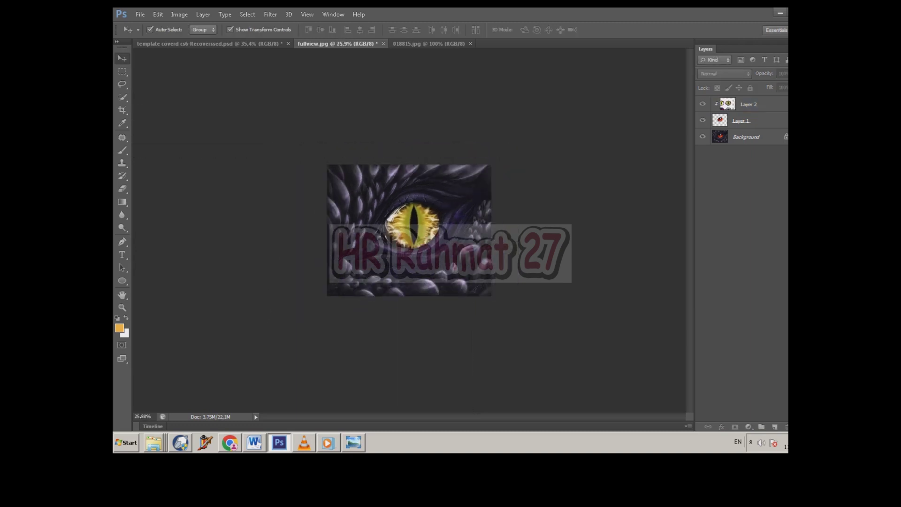
pyautogui.scroll(2, 408, 230)
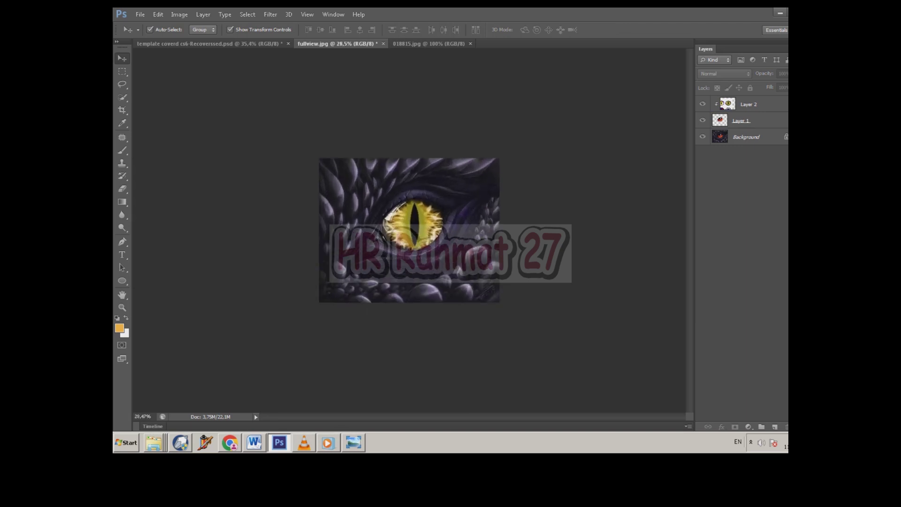
pyautogui.scroll(2, 409, 231)
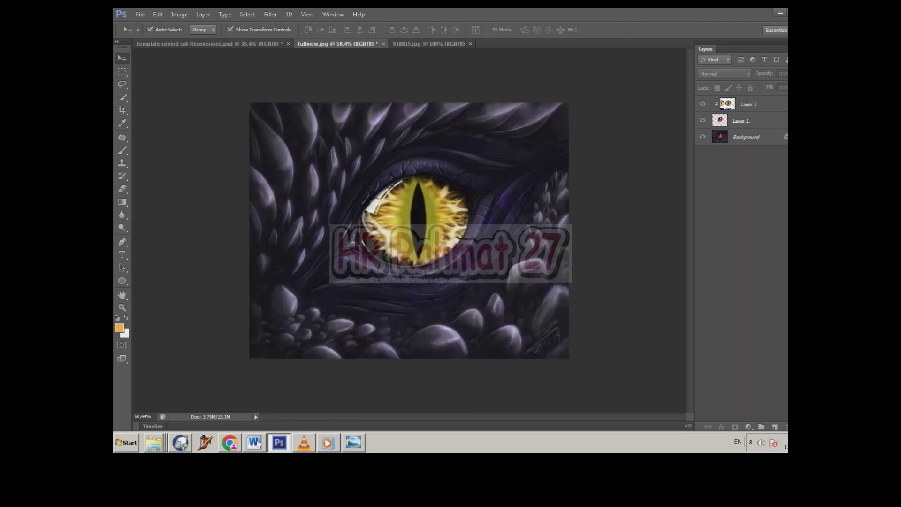
pyautogui.click(702, 120)
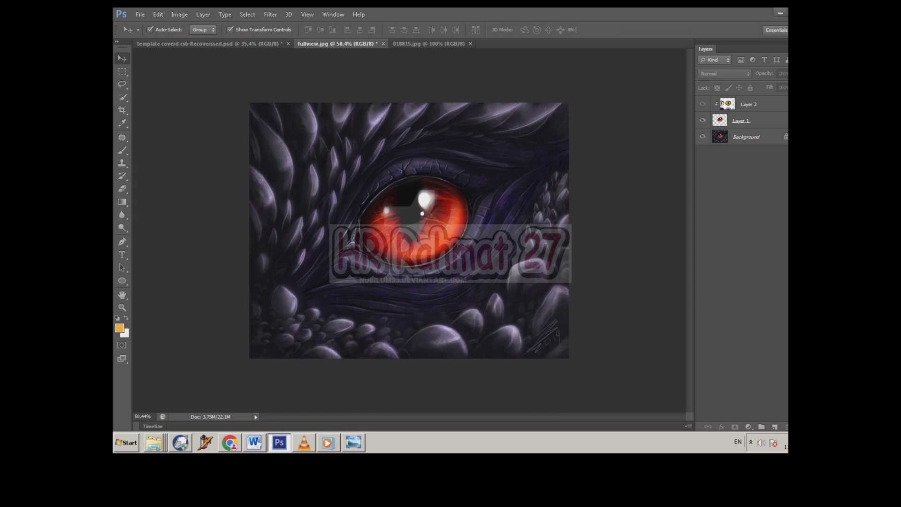
pyautogui.click(703, 120)
pyautogui.click(703, 120)
pyautogui.click(702, 120)
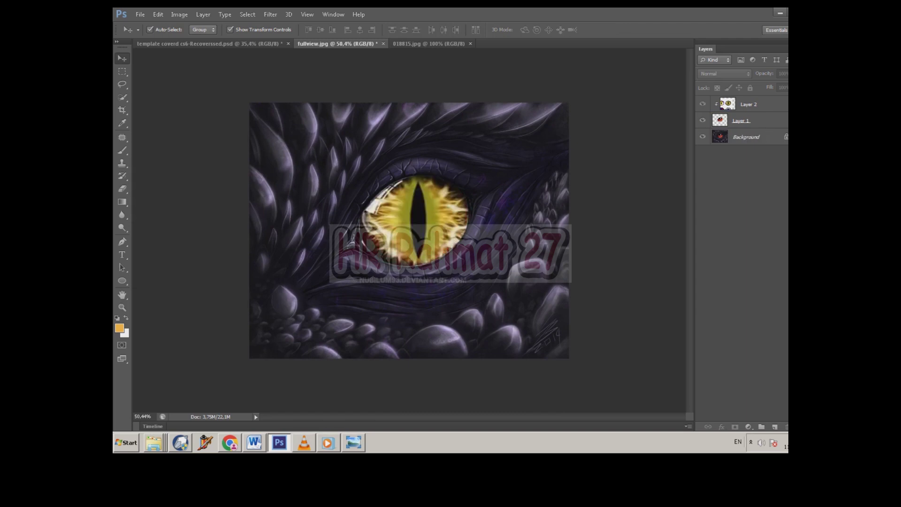
pyautogui.click(749, 104)
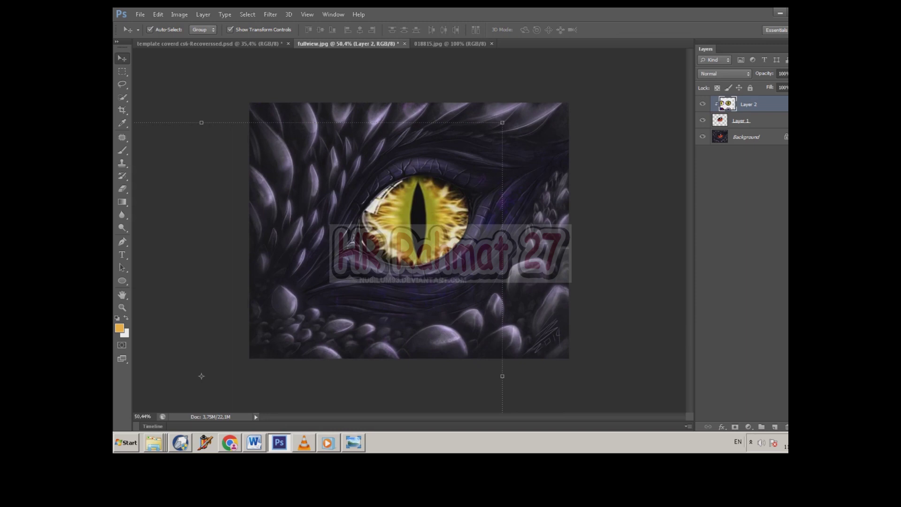
# Step: Free-transform Layer 2 right and up until the pink eye fills the socket
pyautogui.hotkey('ctrl', 't')
pyautogui.moveTo(410, 185); pyautogui.dragTo(554, 184)
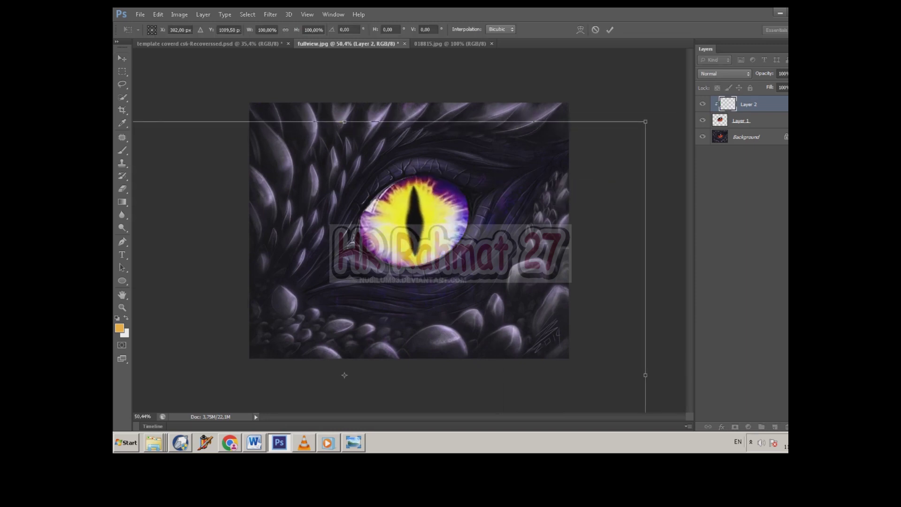
pyautogui.moveTo(428, 198); pyautogui.dragTo(573, 197)
pyautogui.scroll(-3, 573, 197)
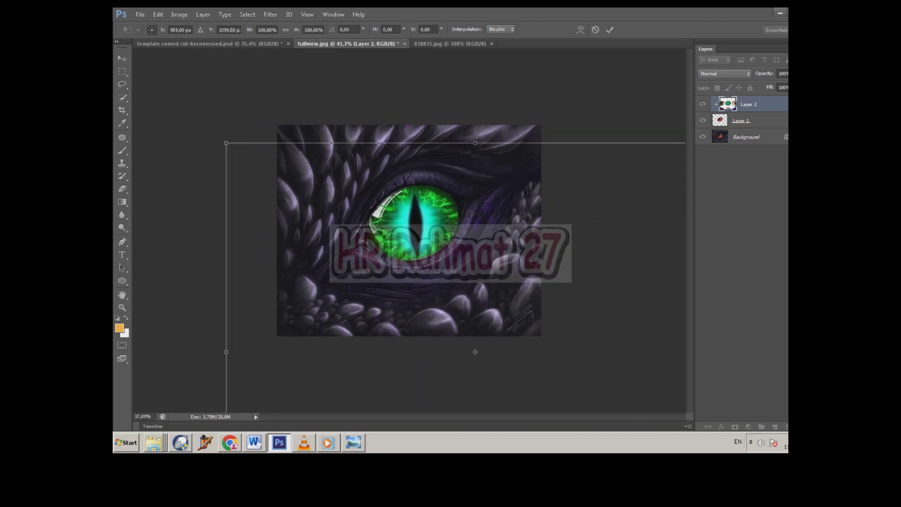
pyautogui.scroll(5, 409, 230)
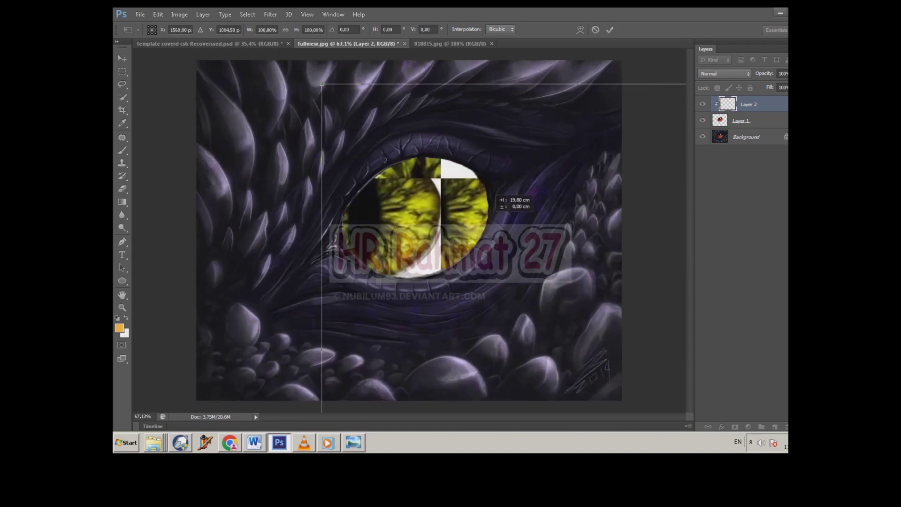
pyautogui.moveTo(532, 193); pyautogui.dragTo(632, 133)
pyautogui.moveTo(463, 287); pyautogui.dragTo(458, 165)
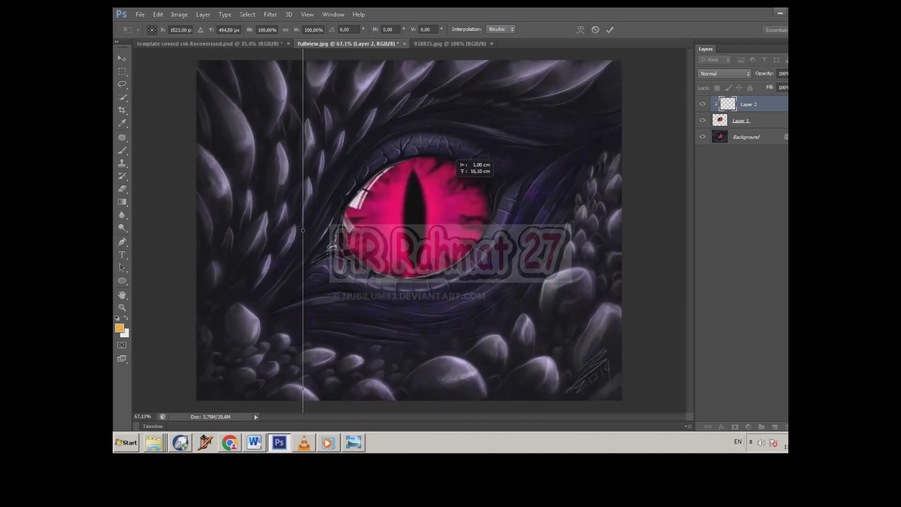
pyautogui.scroll(-3, 409, 231)
pyautogui.scroll(-2, 409, 231)
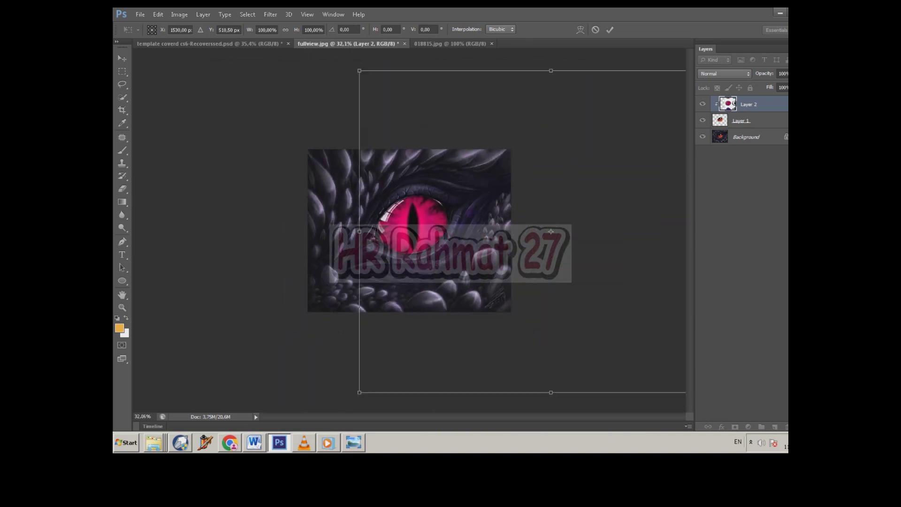
pyautogui.press('Return')
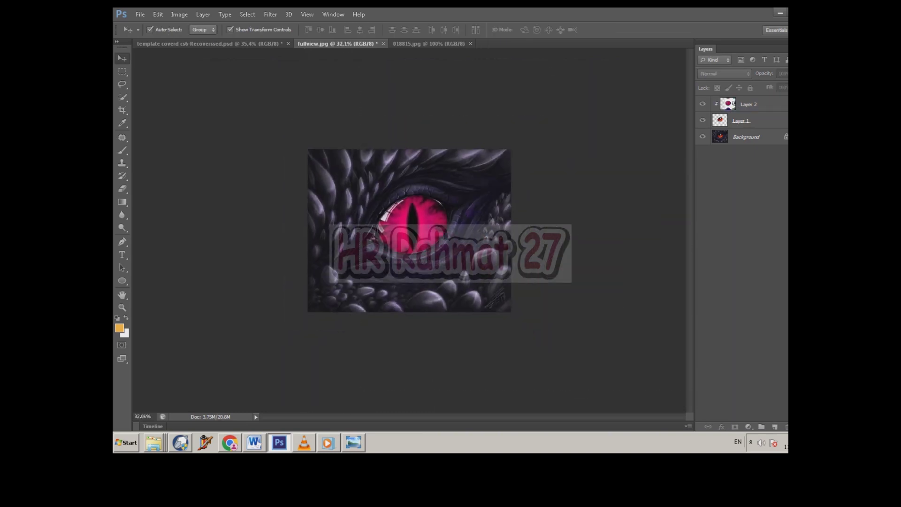
# Step: Toggle the pink eye on and off to compare with the red original
pyautogui.scroll(-1, 409, 230)
pyautogui.scroll(1, 410, 230)
pyautogui.scroll(2, 409, 230)
pyautogui.scroll(3, 410, 230)
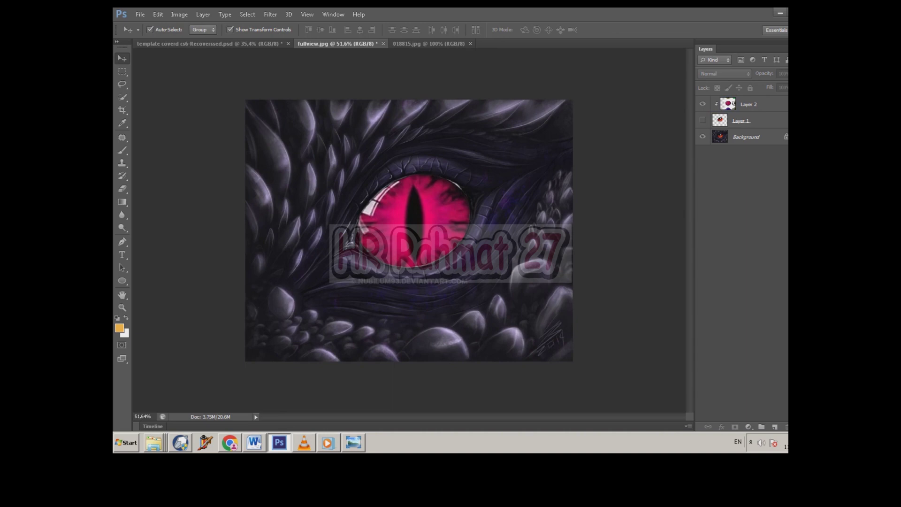
pyautogui.click(702, 120)
pyautogui.click(702, 121)
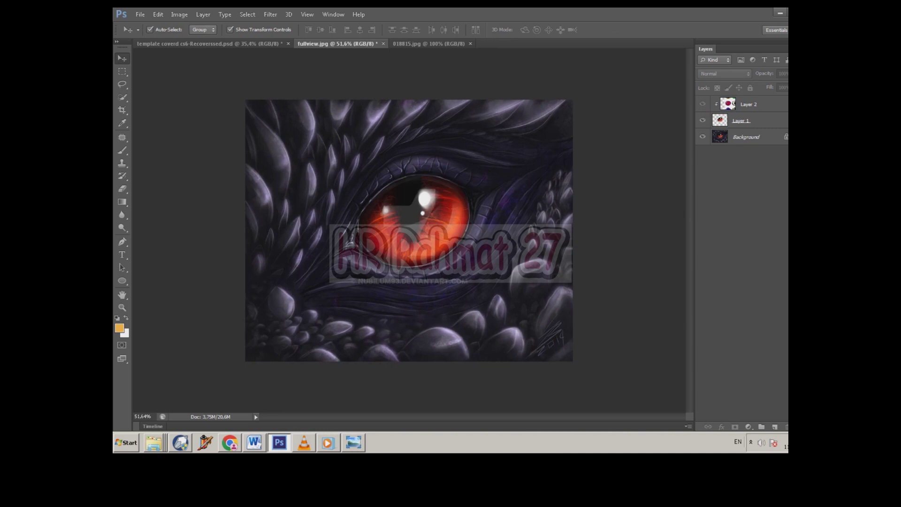
pyautogui.click(702, 121)
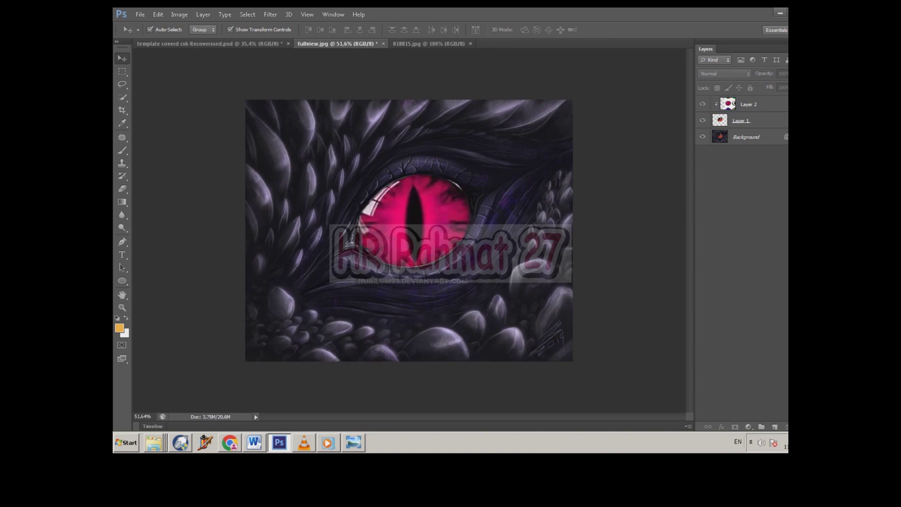
# Step: Drag Layer 2's texture until the green eye fills the socket
pyautogui.click(749, 103)
pyautogui.moveTo(300, 207)
pyautogui.mouseDown()
pyautogui.moveTo(338, 206)
pyautogui.moveTo(444, 84)
pyautogui.mouseUp()
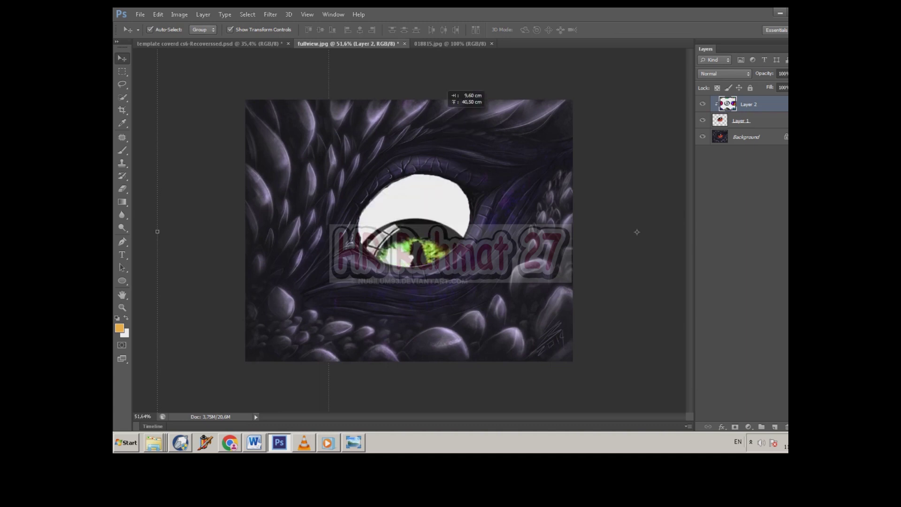
pyautogui.moveTo(446, 68); pyautogui.dragTo(446, 54)
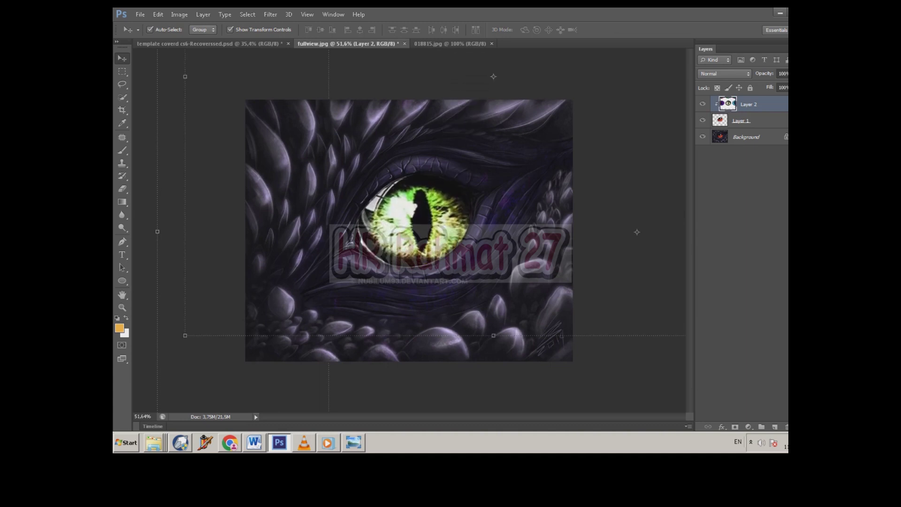